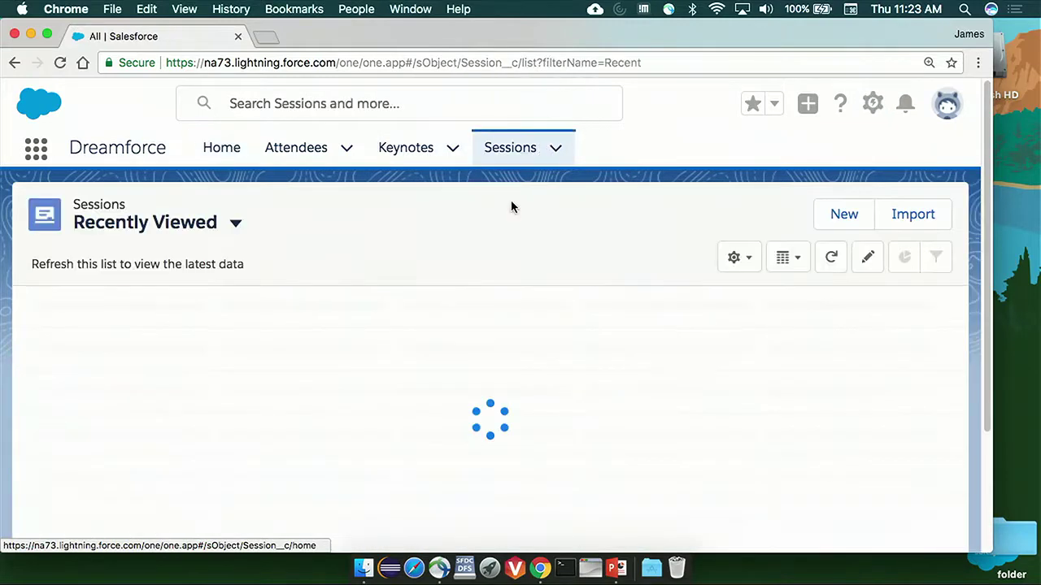
- View the All list of Keynotes and the All list of Attendees in the Dreamforce app
left_click(452, 149)
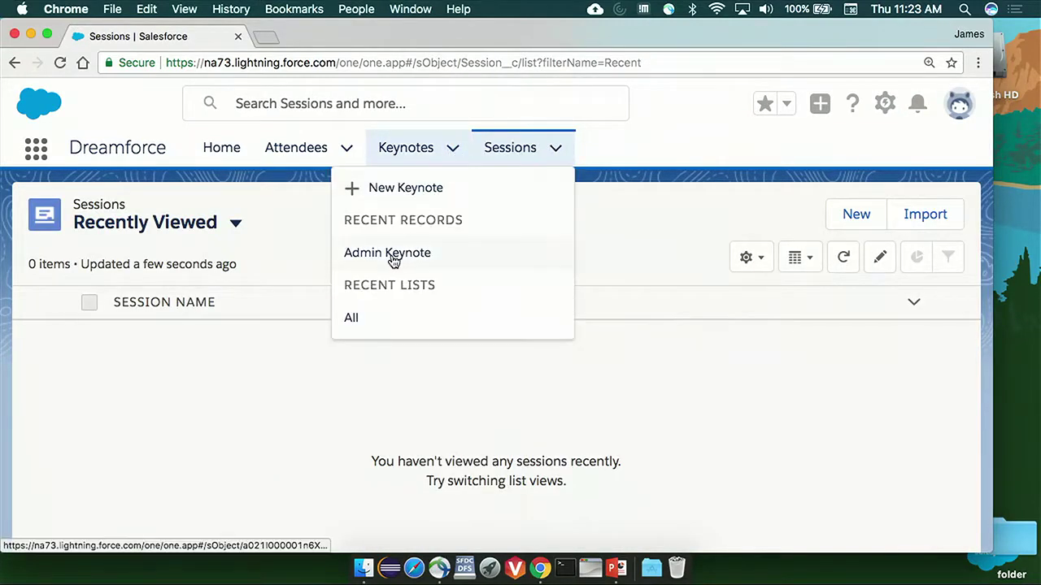
left_click(358, 315)
left_click(348, 150)
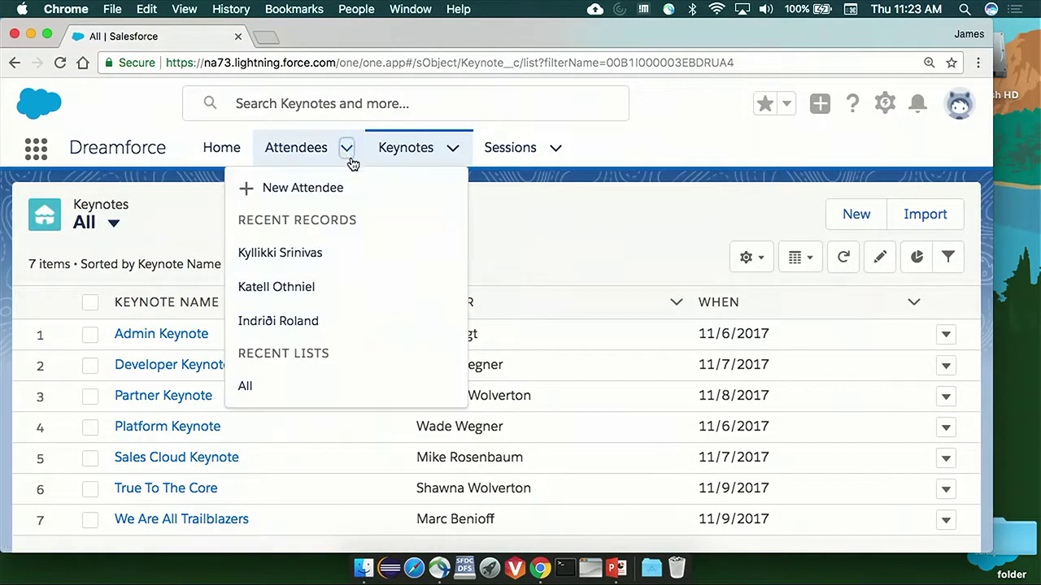
left_click(268, 387)
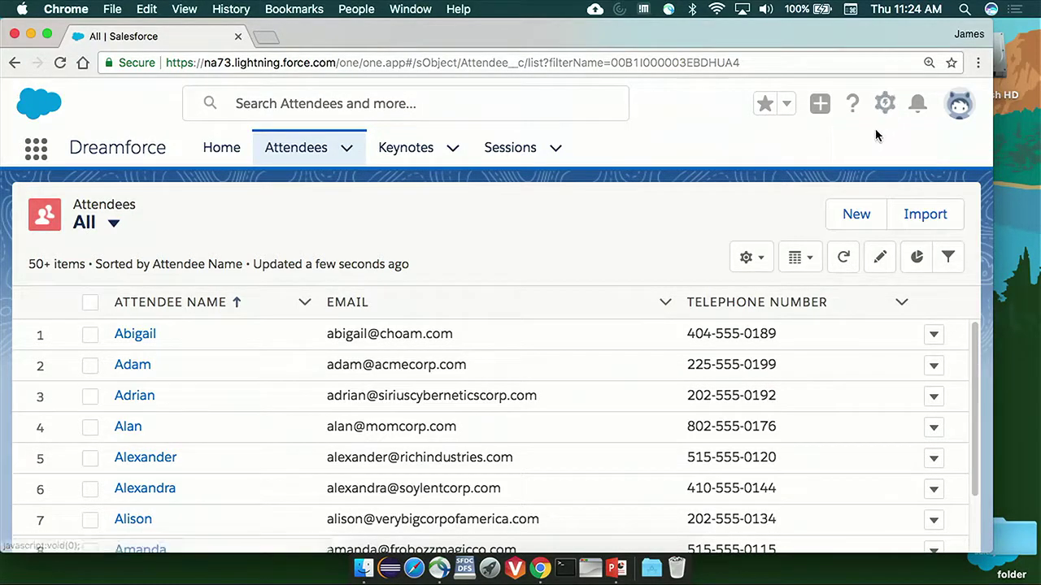
- Open Setup and go to the Sandboxes page by searching for "sand"
left_click(884, 104)
left_click(825, 160)
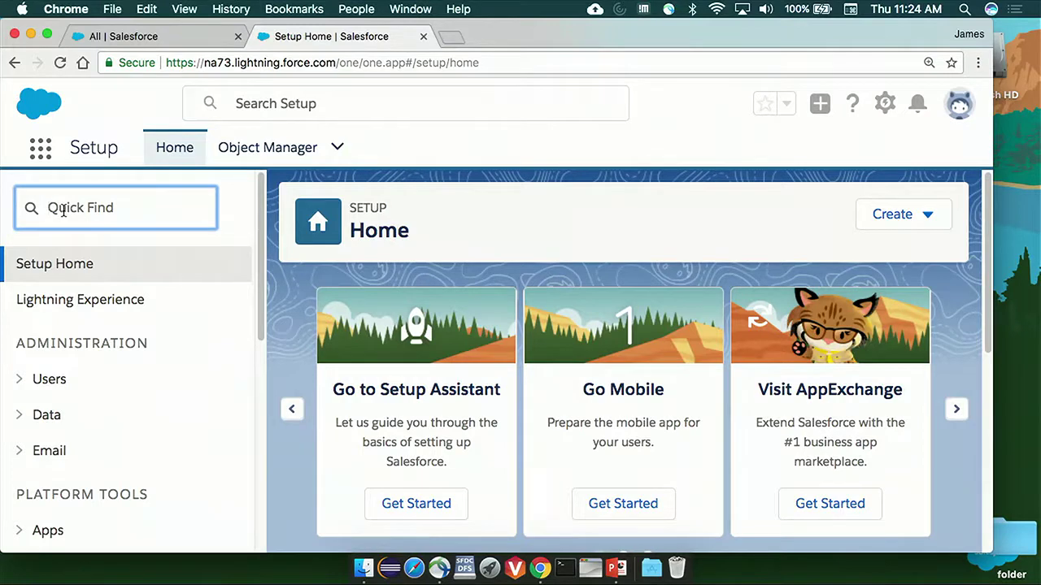
type("sand")
left_click(108, 298)
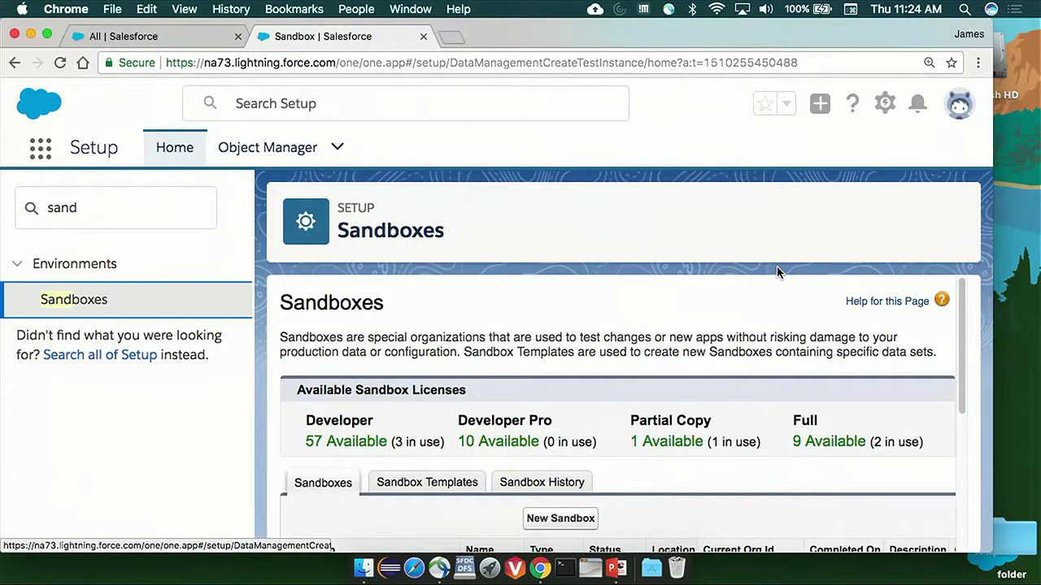
- Examine the list of existing sandboxes, including their types, completion dates and which sandbox each was copied from
scroll(826, 348, "down", 5)
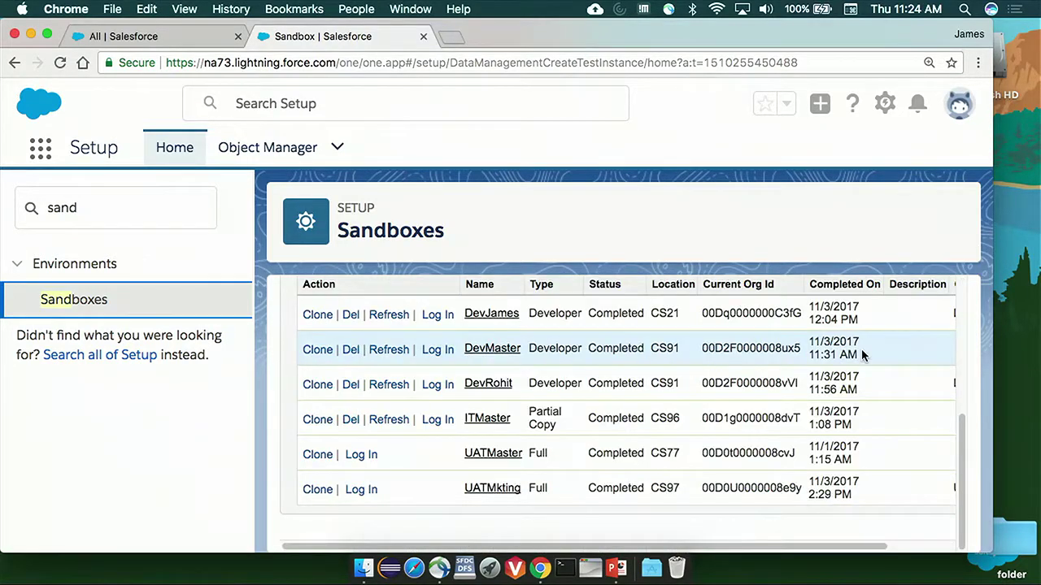
scroll(862, 349, "up", 1)
scroll(862, 348, "down", 1)
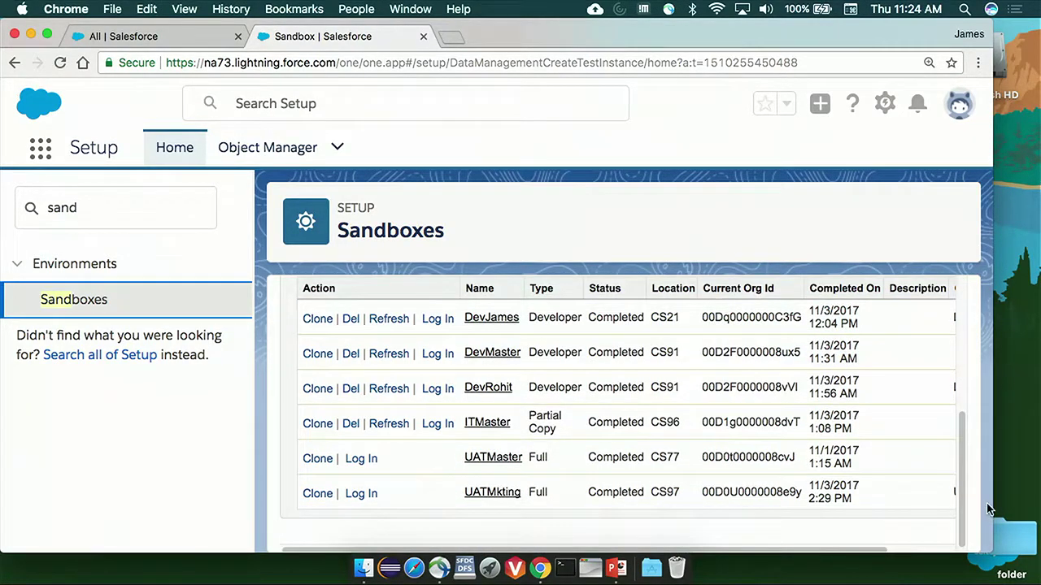
left_click_drag(991, 552, 1026, 549)
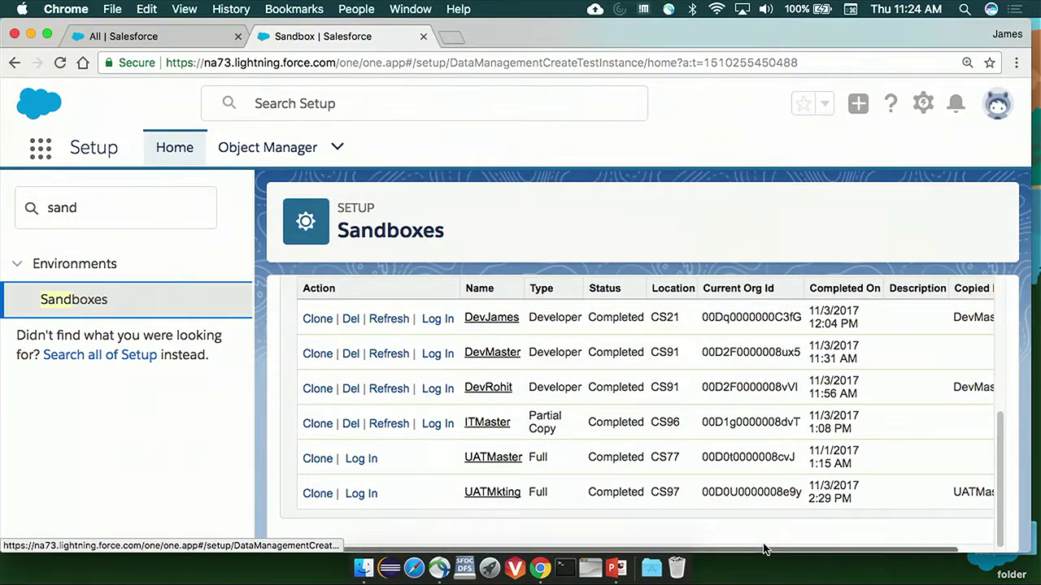
left_click_drag(763, 550, 782, 550)
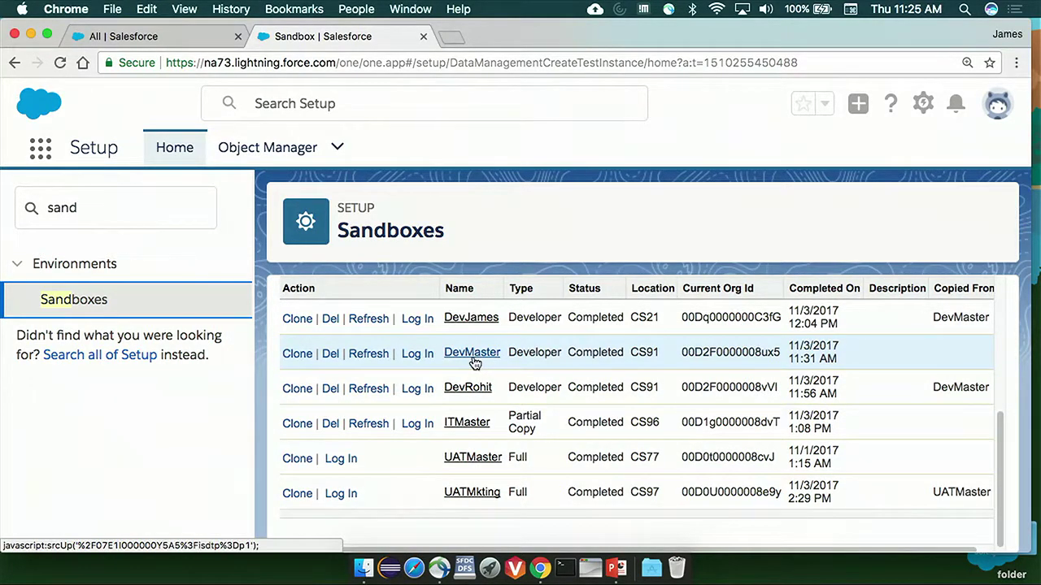
- Start a clone of the DevMaster sandbox and name the new sandbox DevNew
left_click(296, 354)
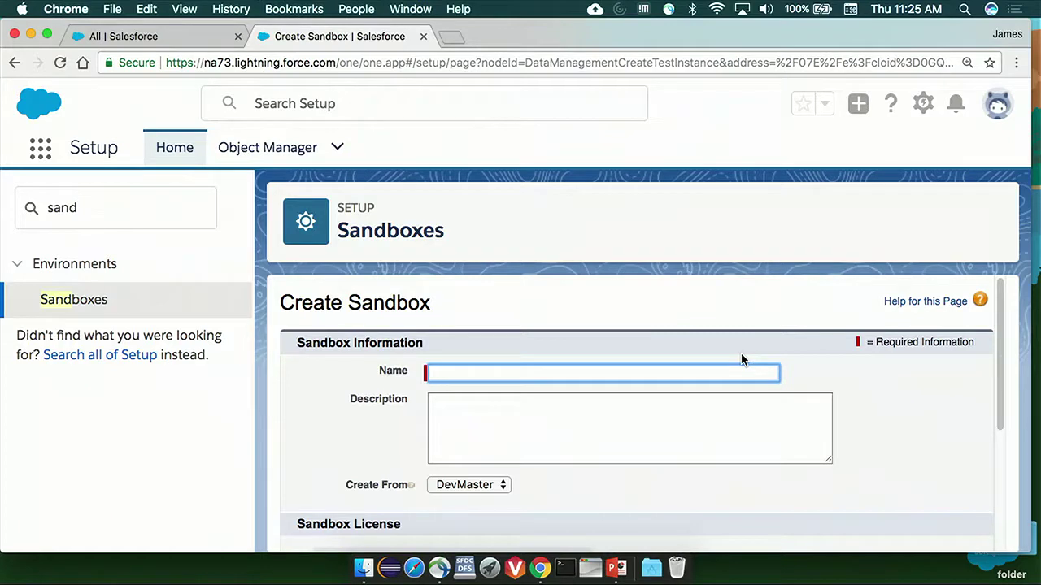
type("DevNew")
key("Tab")
scroll(837, 480, "down", 3)
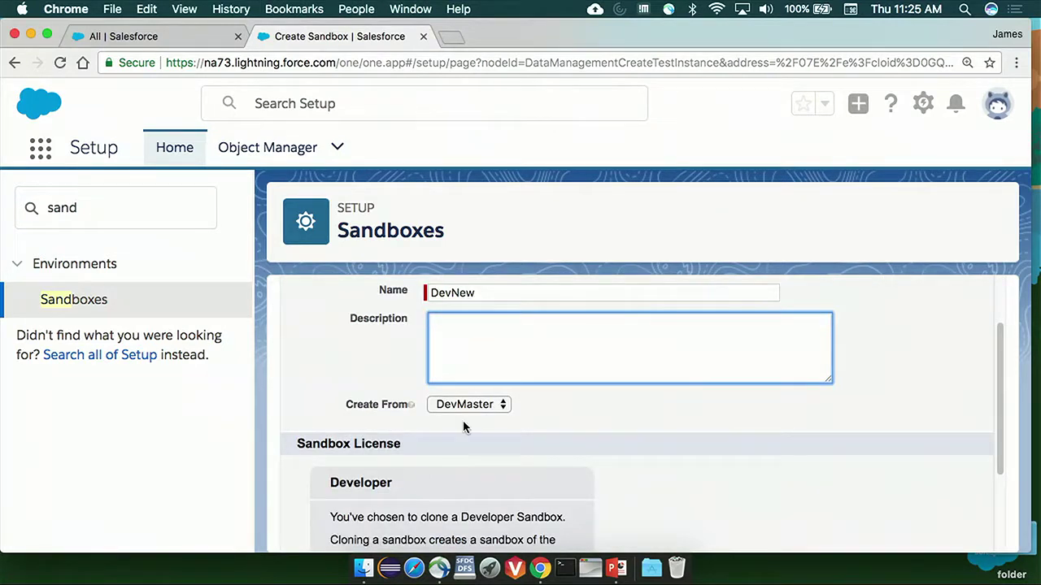
scroll(499, 404, "down", 1)
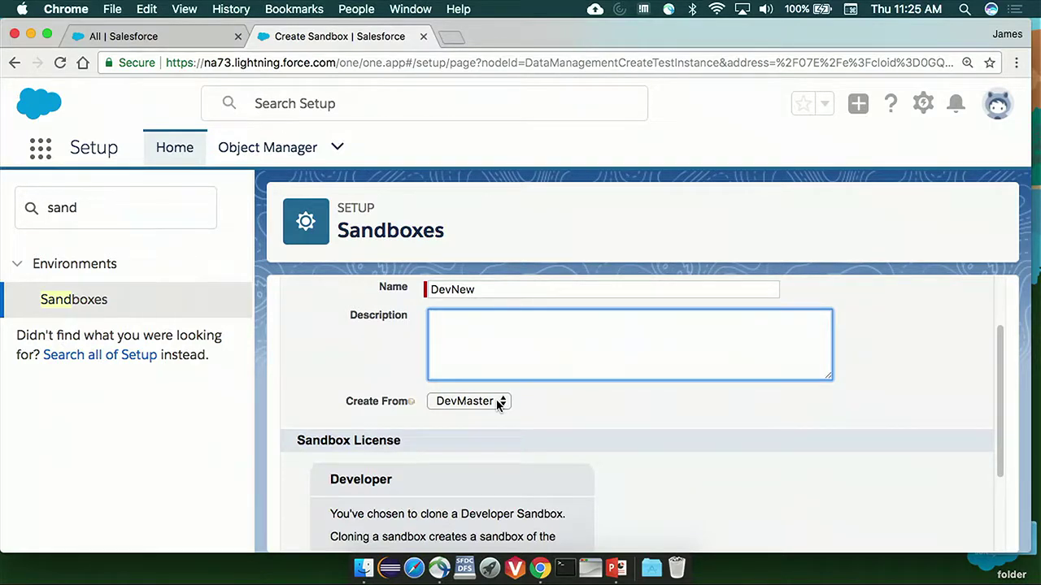
- Try UATMaster as the Create From source for the new sandbox and set the source back to DevMaster
left_click(500, 404)
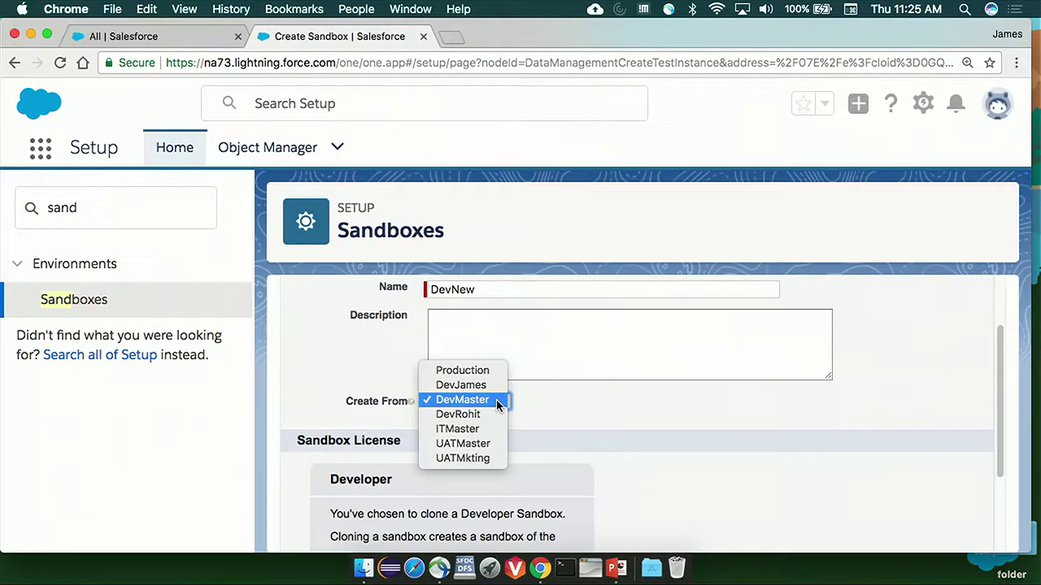
left_click(619, 409)
scroll(615, 406, "down", 1)
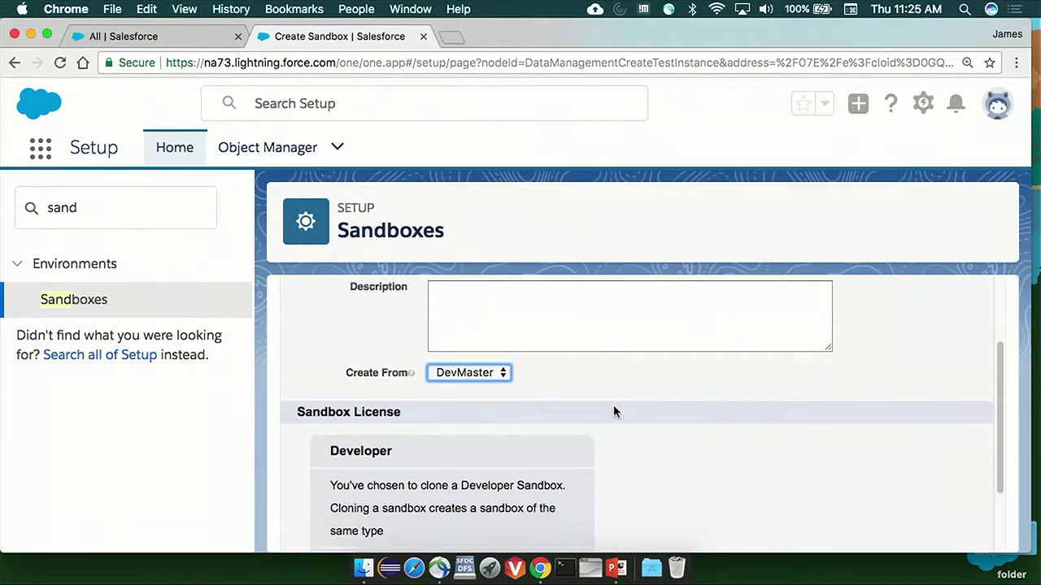
scroll(613, 411, "down", 1)
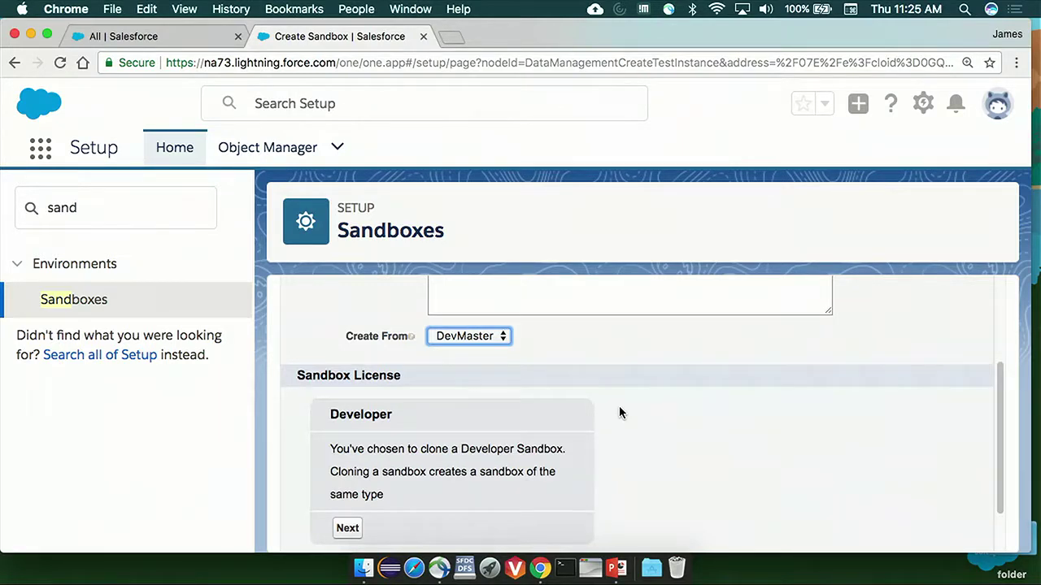
left_click(498, 338)
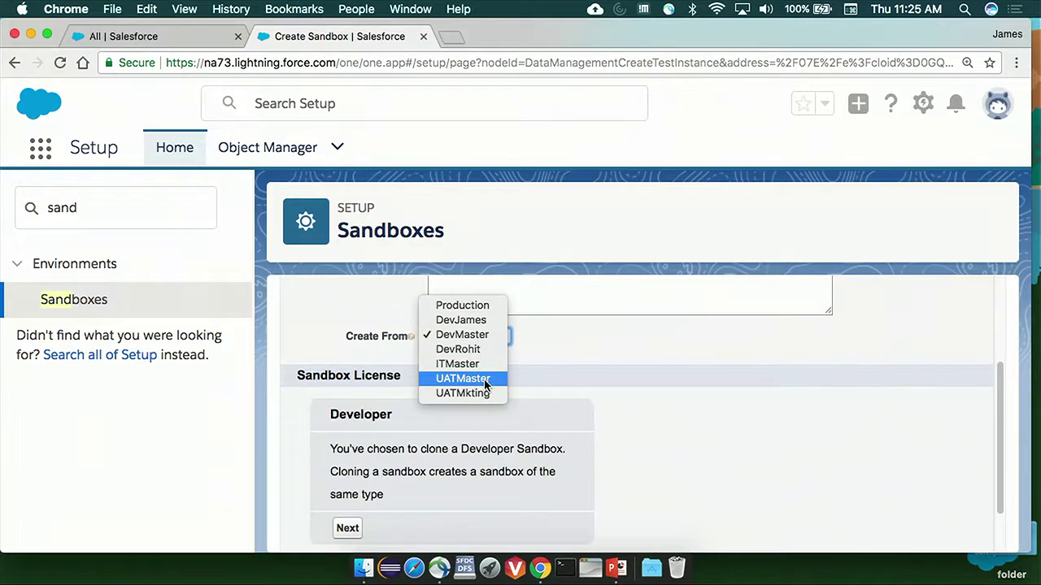
left_click(486, 378)
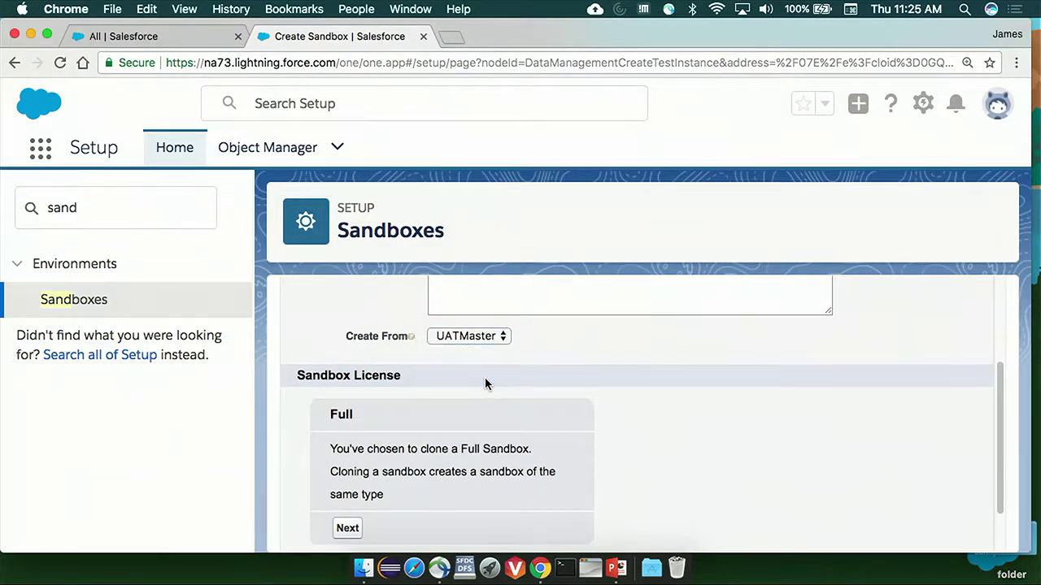
left_click(497, 336)
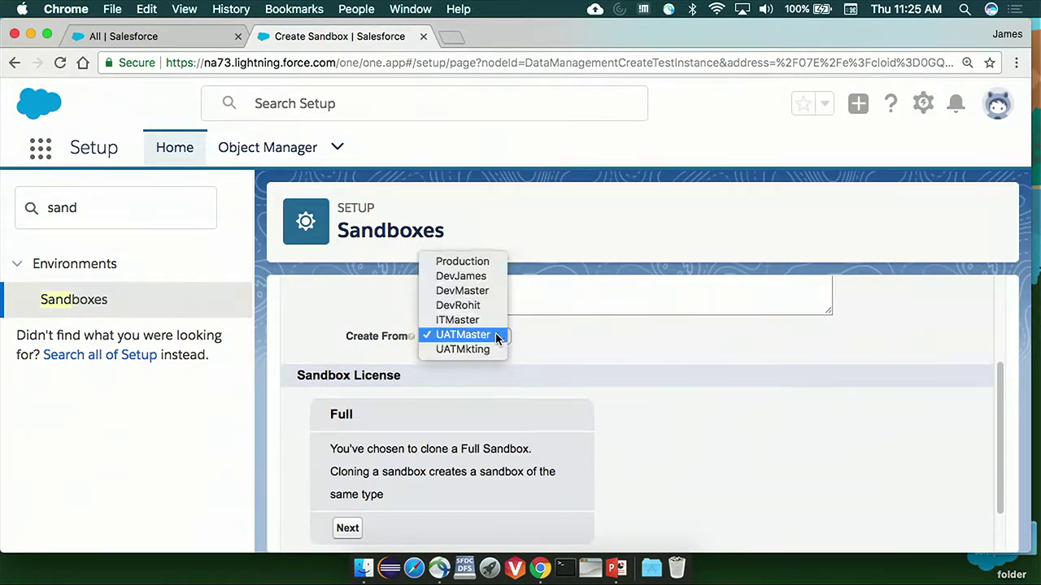
left_click(478, 290)
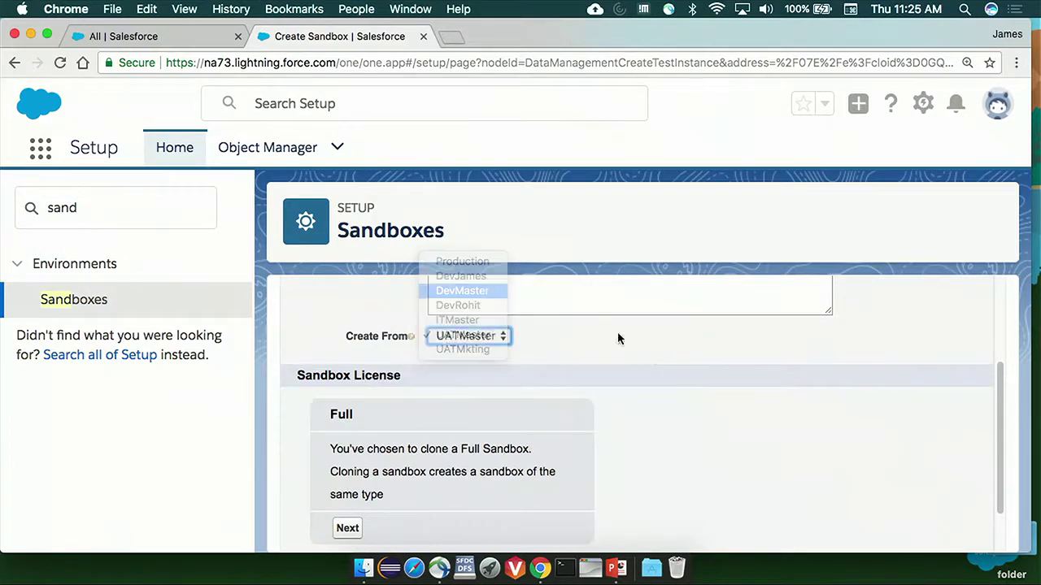
- Continue with the cloned sandbox's license and create the sandbox with the Apex Class left empty
scroll(650, 350, "down", 1)
left_click(347, 466)
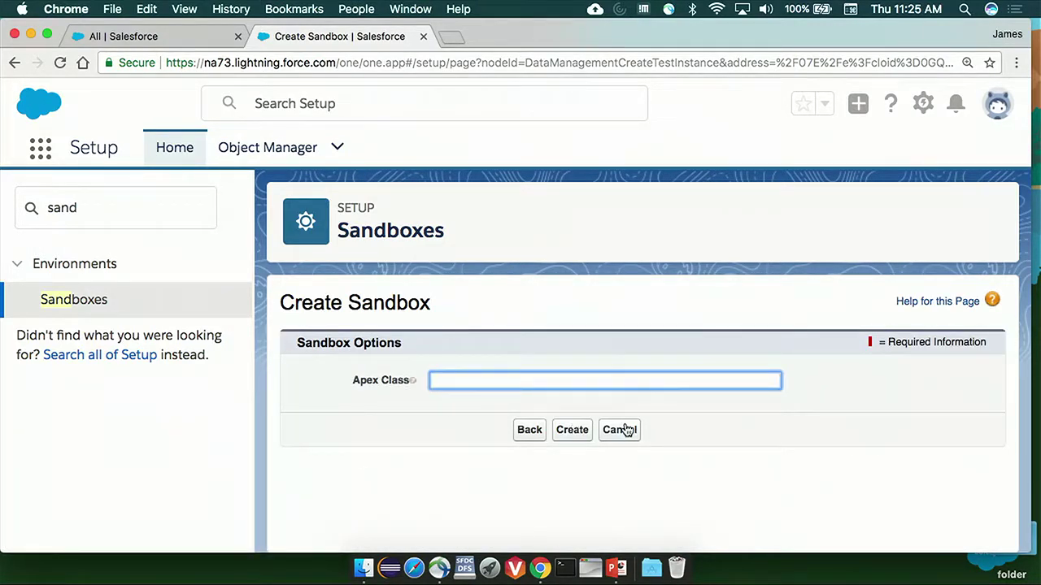
left_click(574, 431)
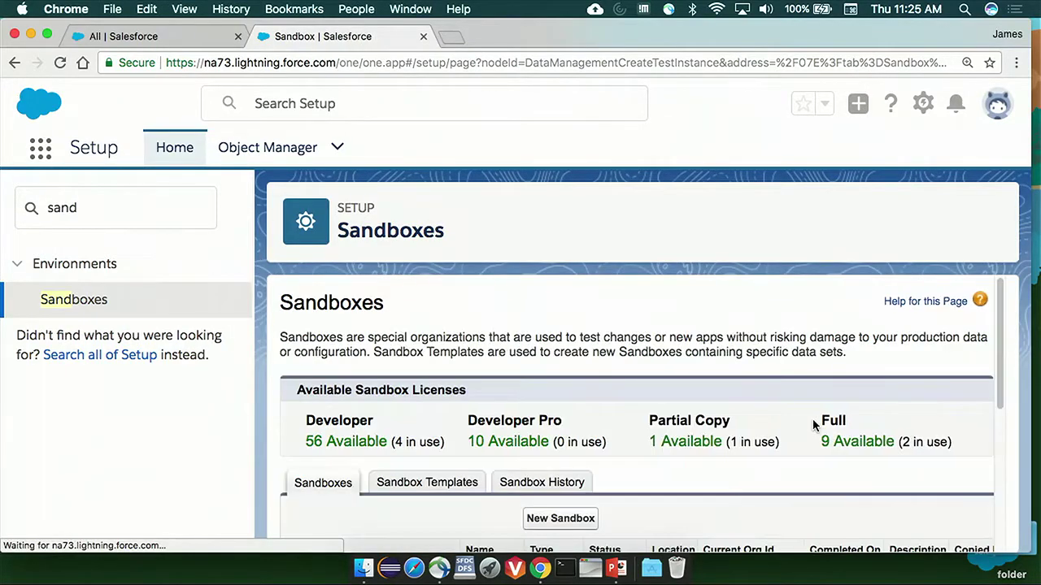
- Log in to the UATMaster sandbox, view its All attendees list, and close that sandbox
scroll(805, 415, "down", 10)
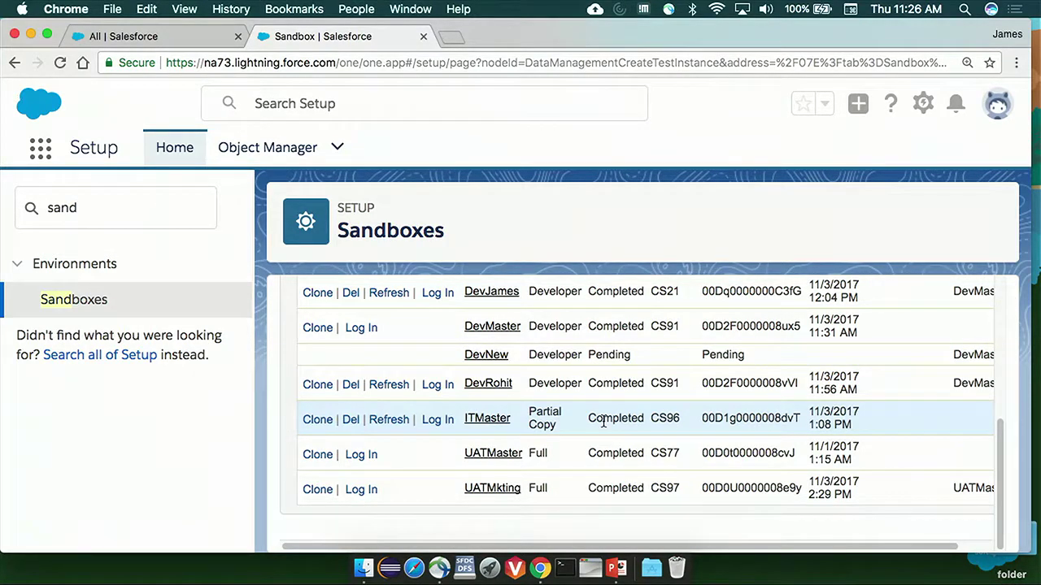
left_click(363, 456)
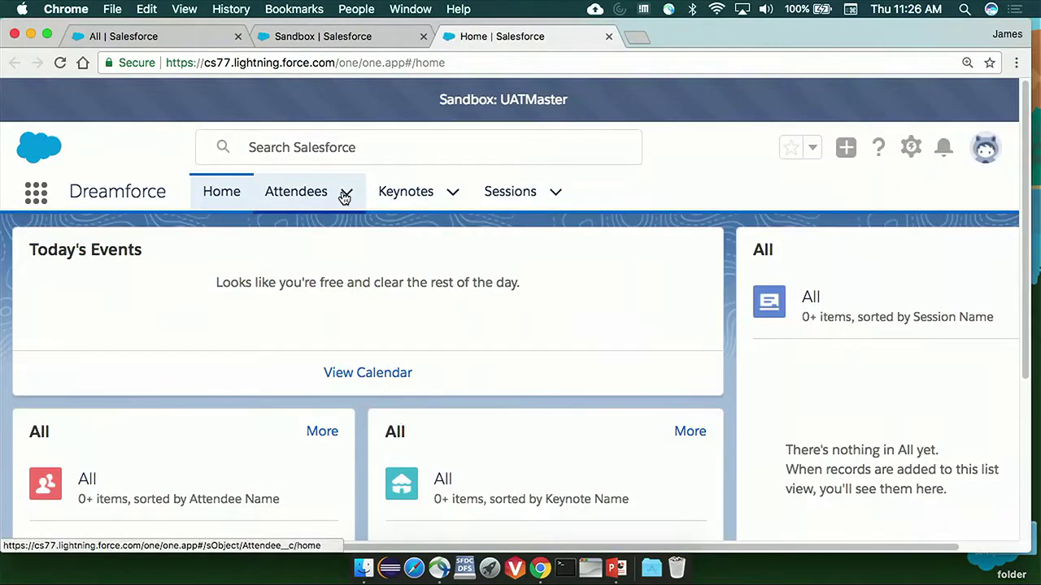
left_click(346, 192)
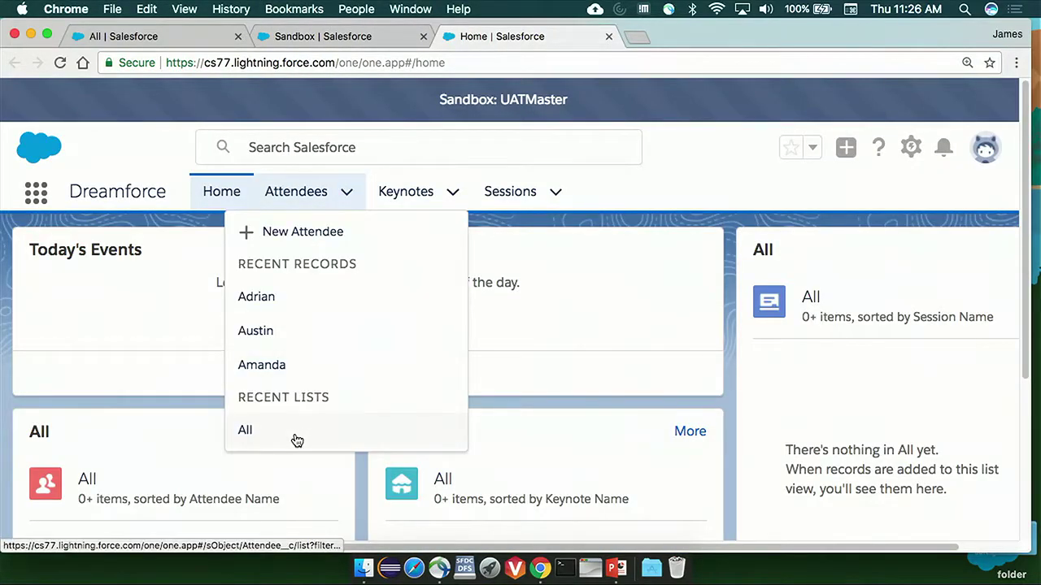
left_click(256, 433)
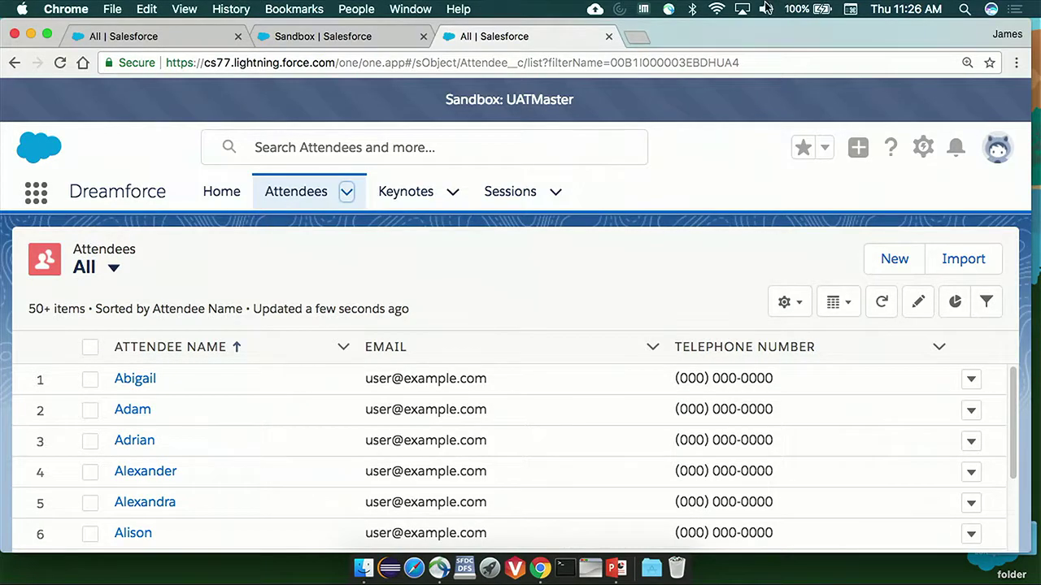
left_click(609, 37)
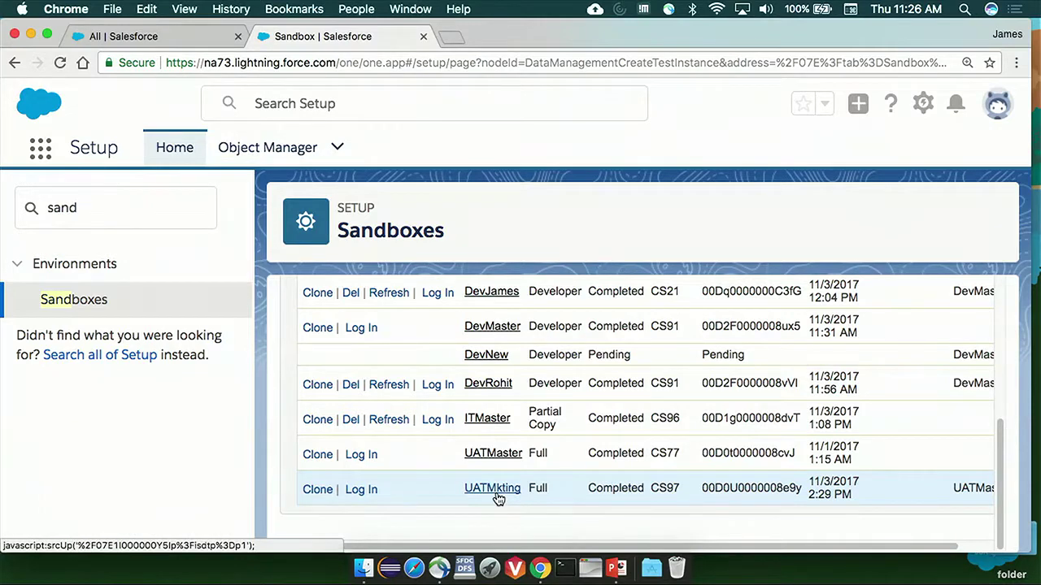
- Log in to the UATMkting sandbox, view its All attendees list, and return to the Sandboxes overview
left_click(360, 491)
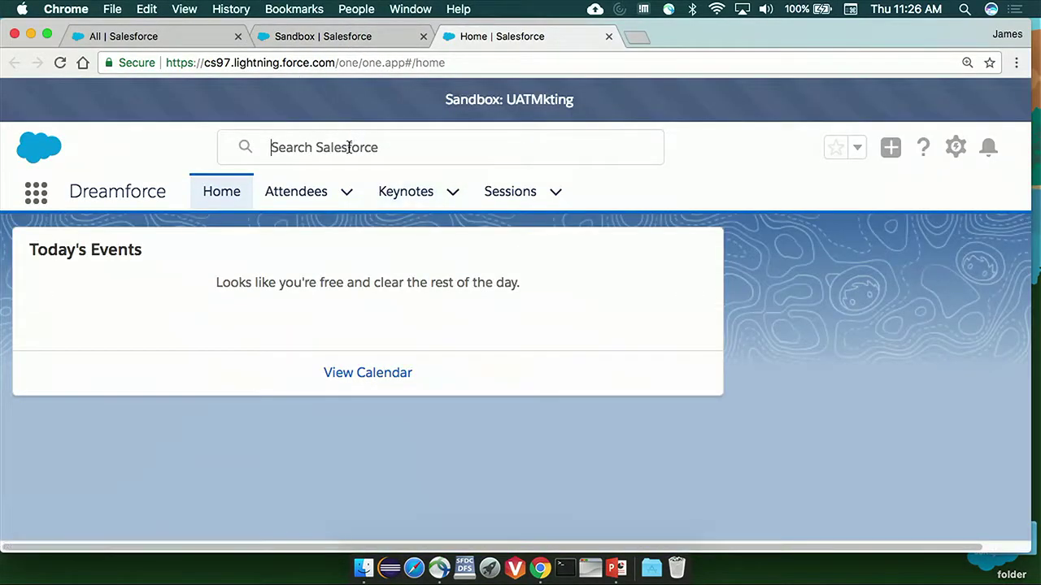
left_click(356, 155)
left_click(712, 168)
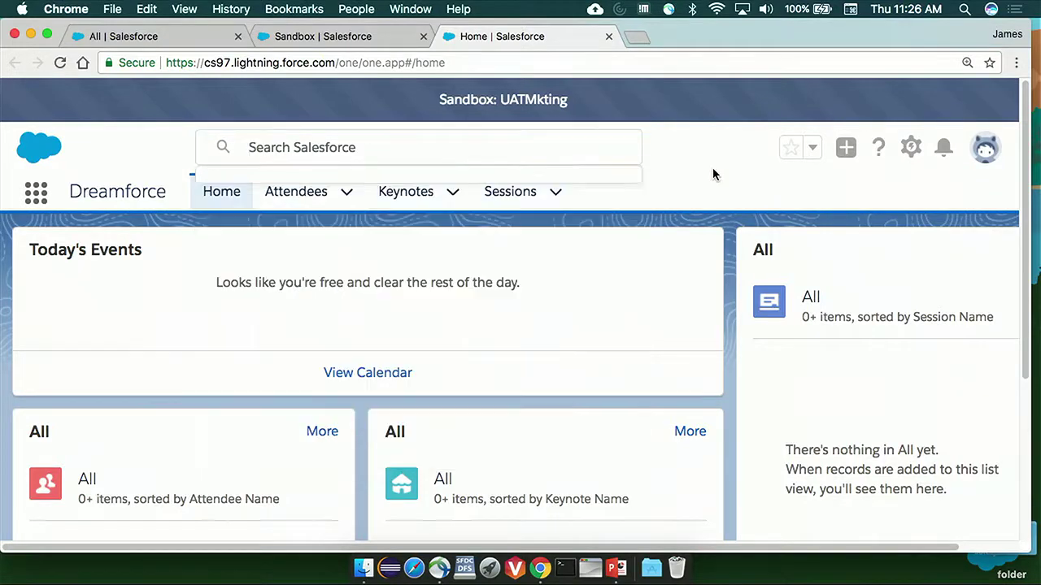
left_click(343, 197)
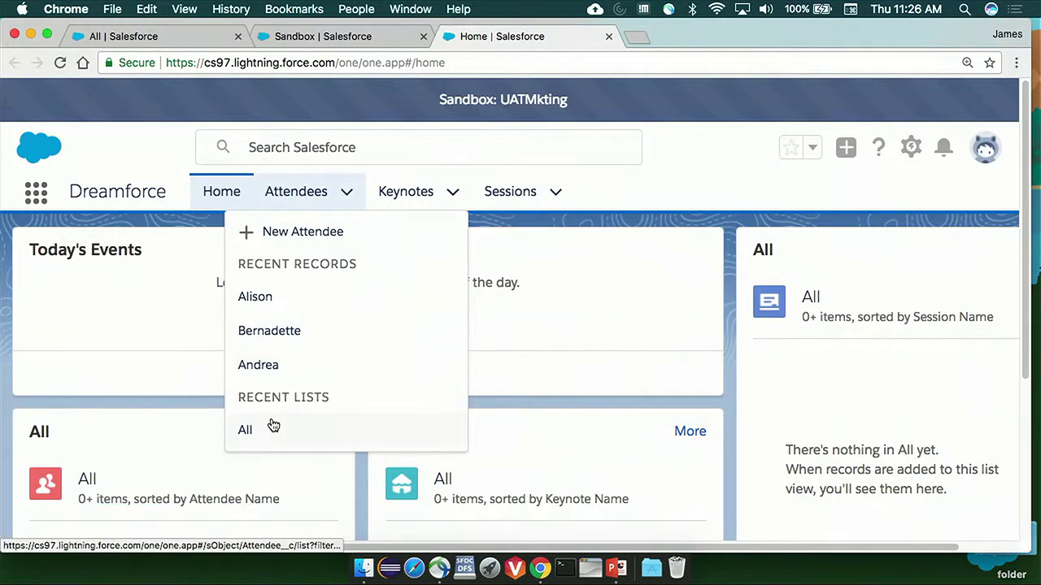
left_click(271, 426)
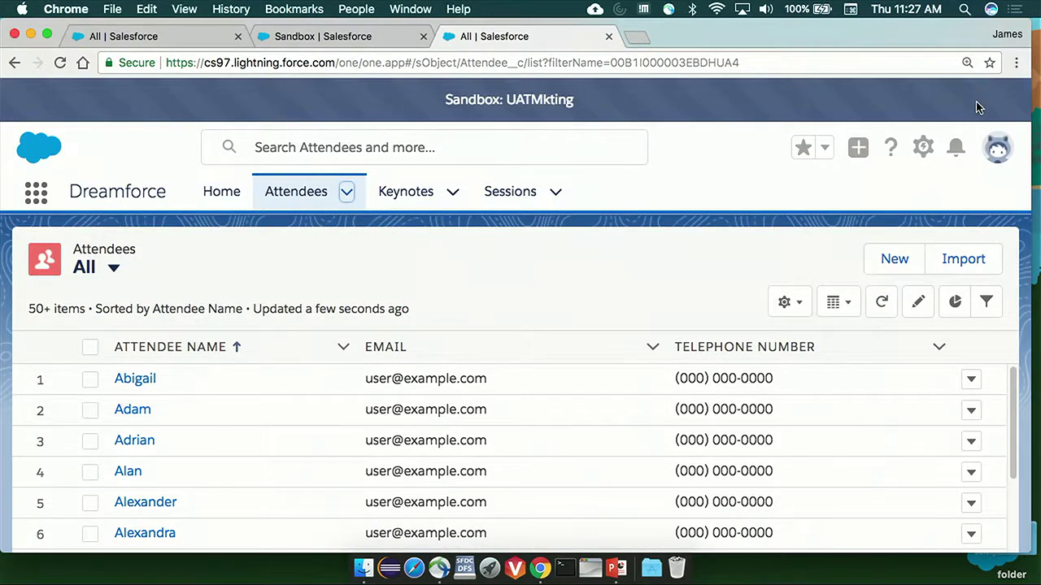
left_click(609, 36)
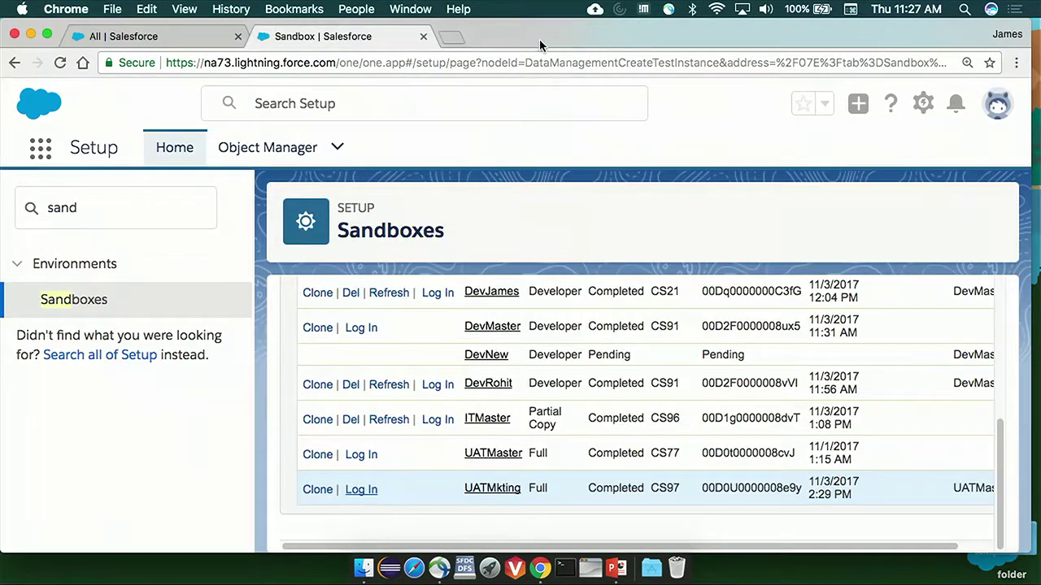
scroll(675, 289, "up", 5)
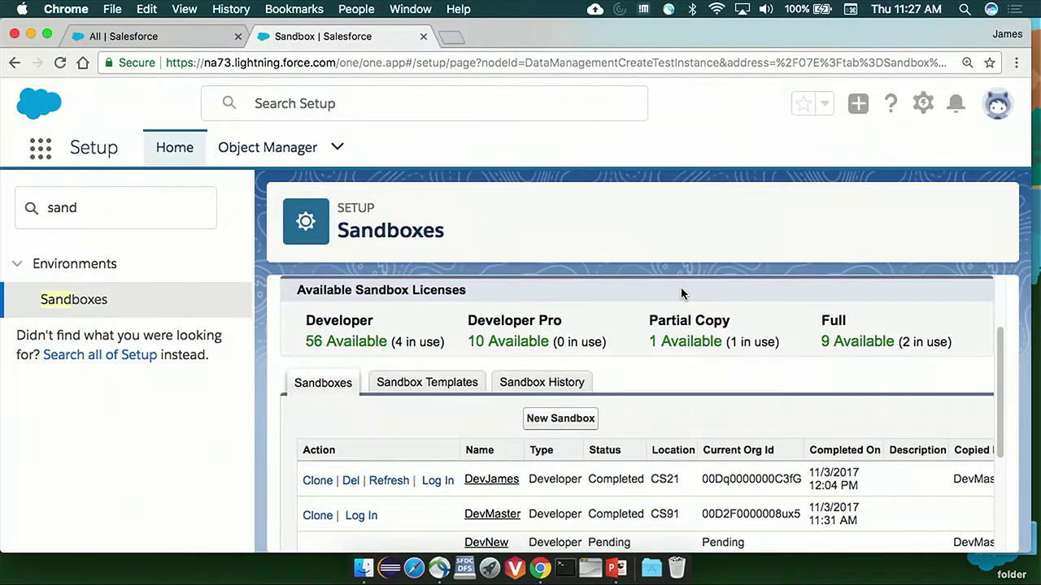
- Switch to PowerPoint, start the slide show from the Demo slide, and advance to the Roadmap slide
left_click(30, 35)
left_click(441, 203)
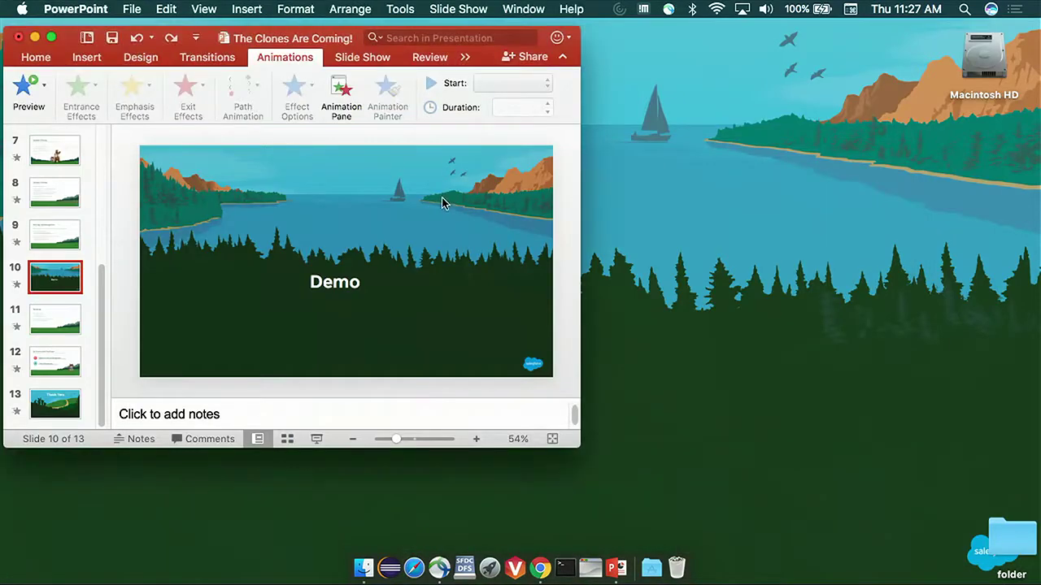
left_click(412, 236)
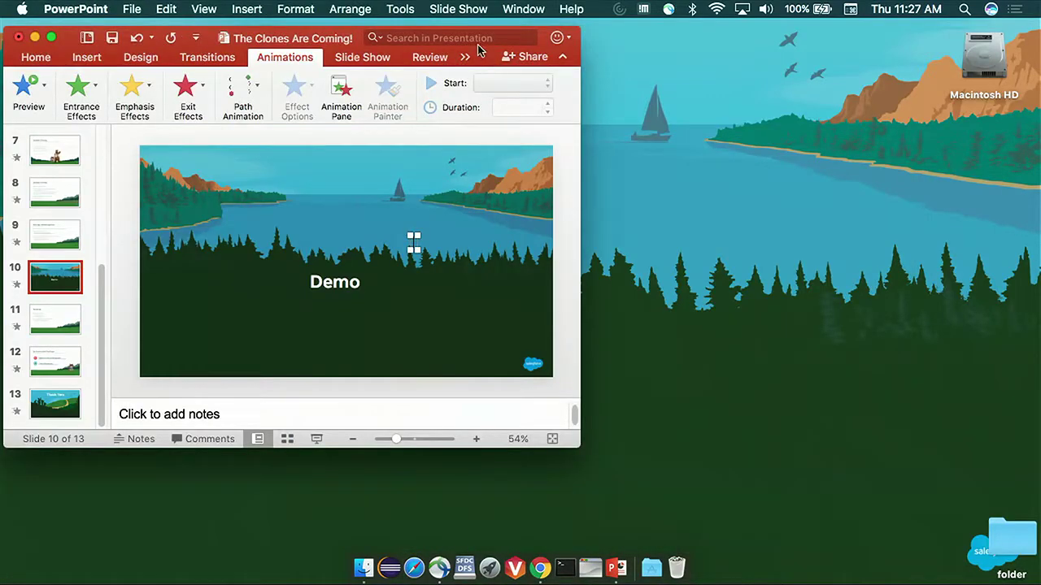
left_click(317, 438)
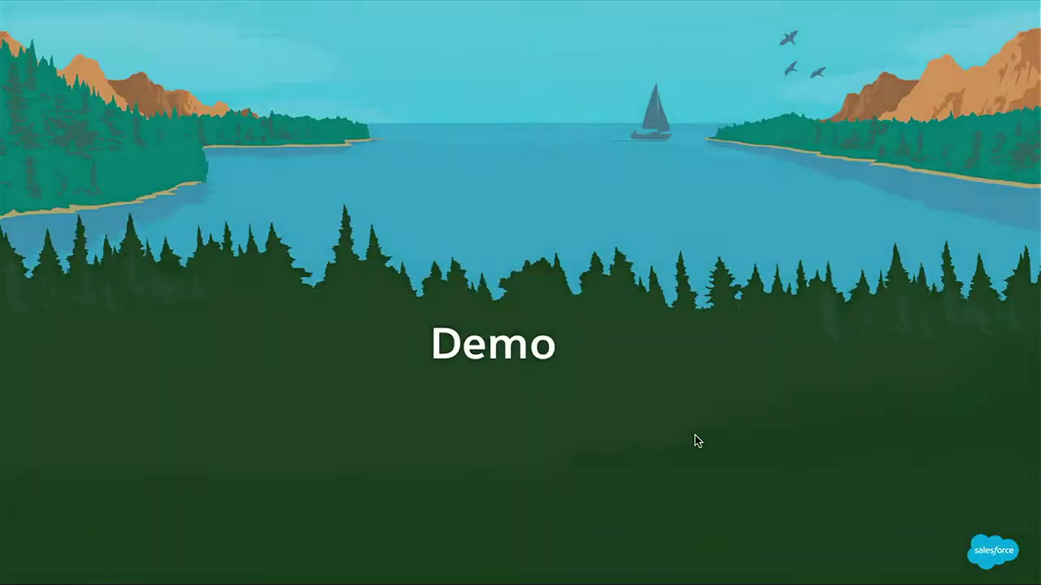
left_click(694, 435)
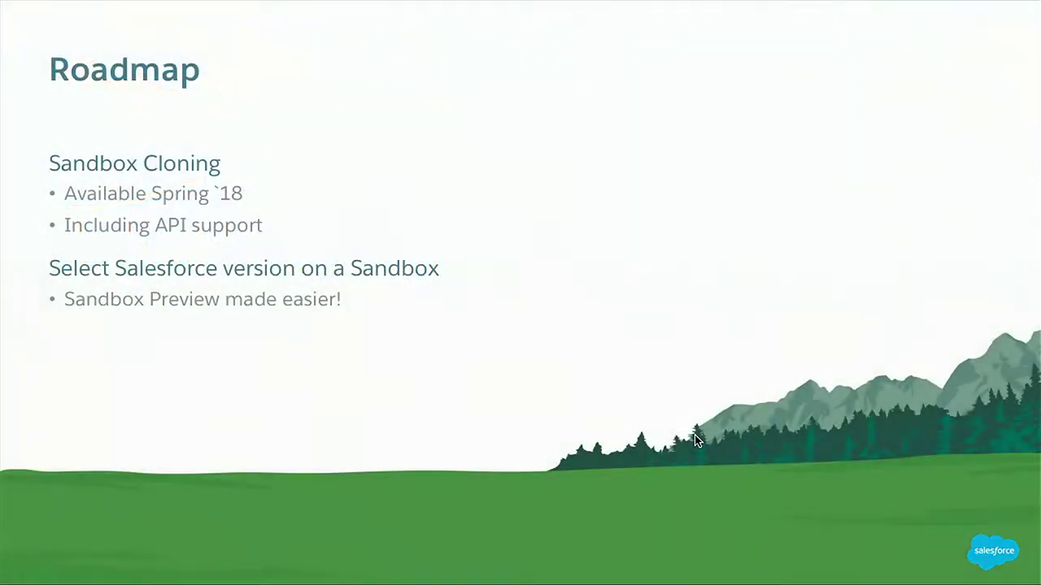